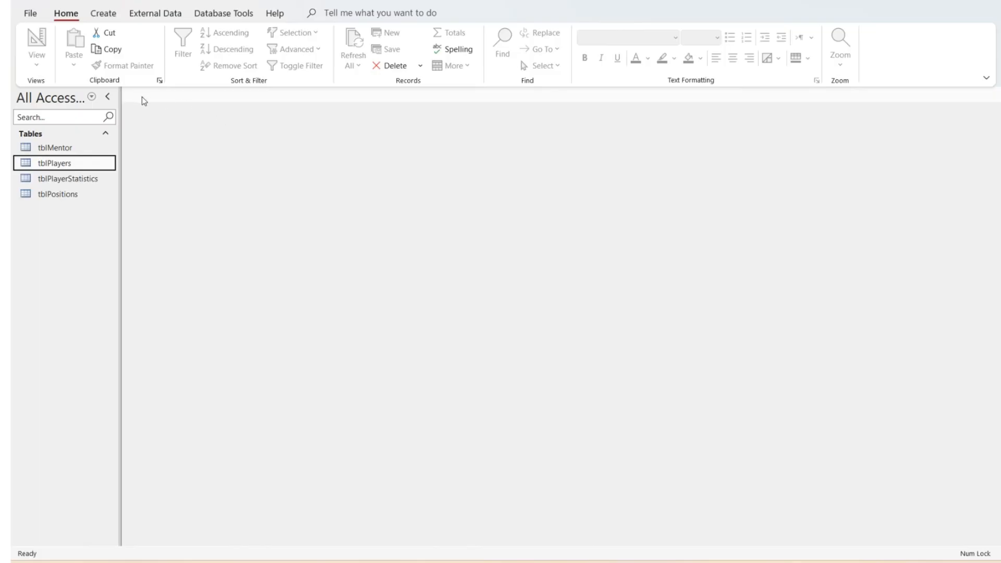
- Start a simple query with the Query Wizard and add PlayerID, PlayerSurname, PlayerInitial and PlayerDOB from tblPlayers
{"action": "left_click", "coordinate": [103, 19]}
{"action": "left_click", "coordinate": [198, 57]}
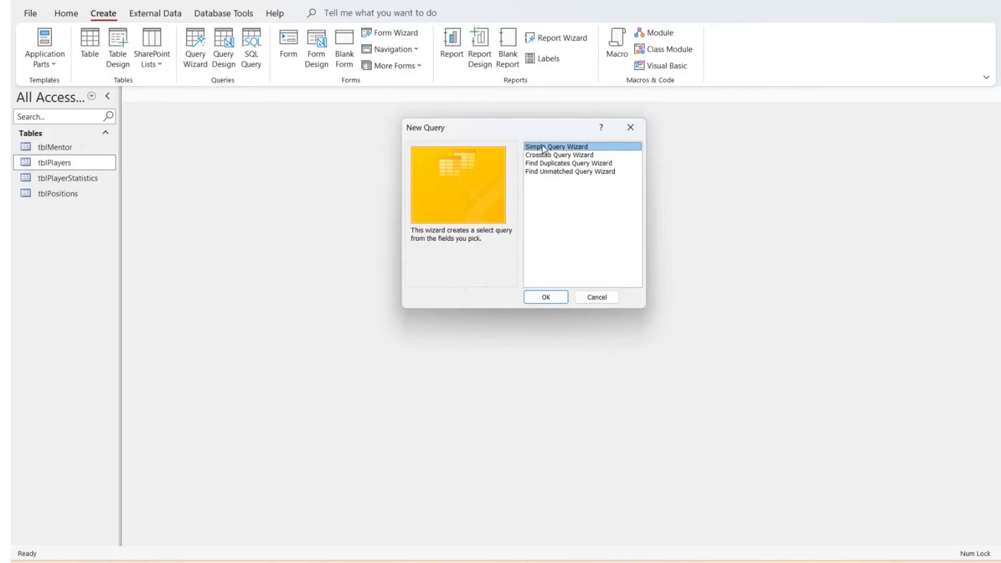
{"action": "left_click", "coordinate": [554, 297]}
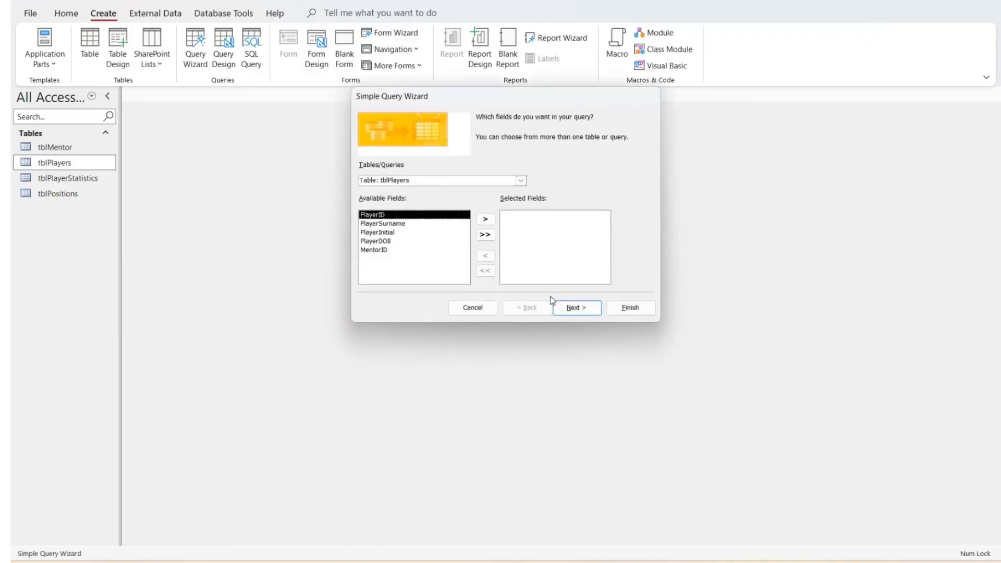
{"action": "left_click", "coordinate": [486, 220]}
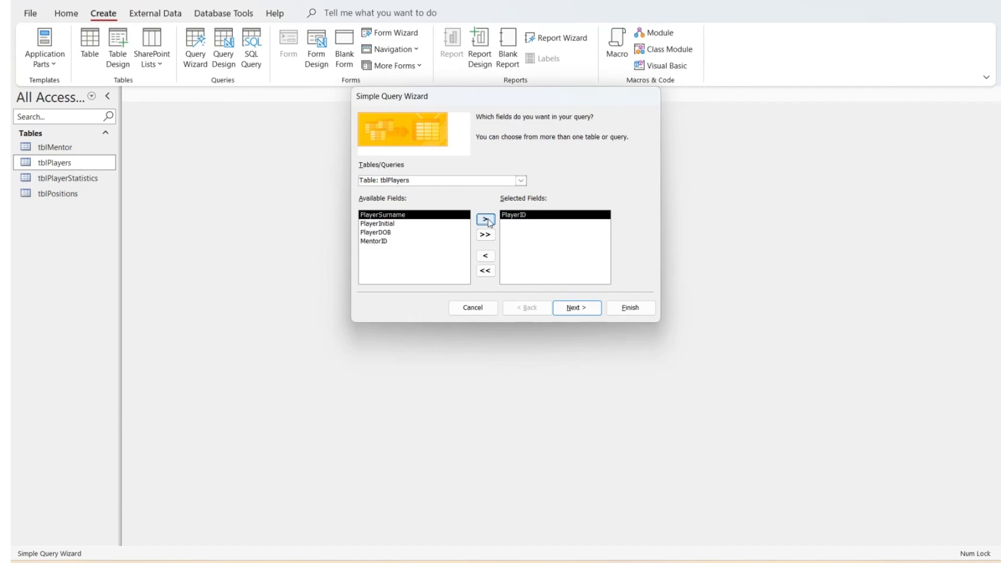
{"action": "left_click", "coordinate": [486, 220]}
{"action": "left_click", "coordinate": [485, 220]}
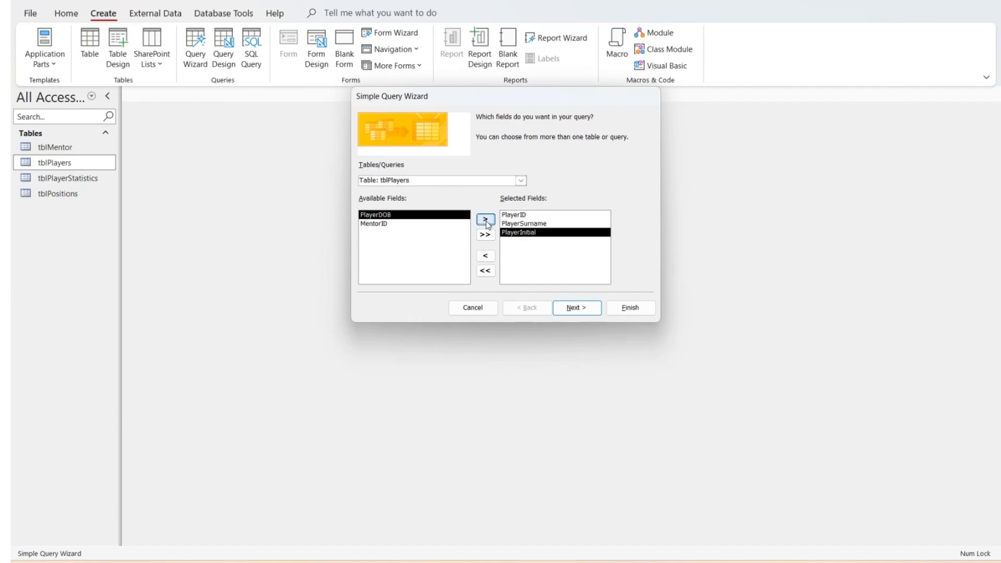
{"action": "left_click", "coordinate": [486, 219]}
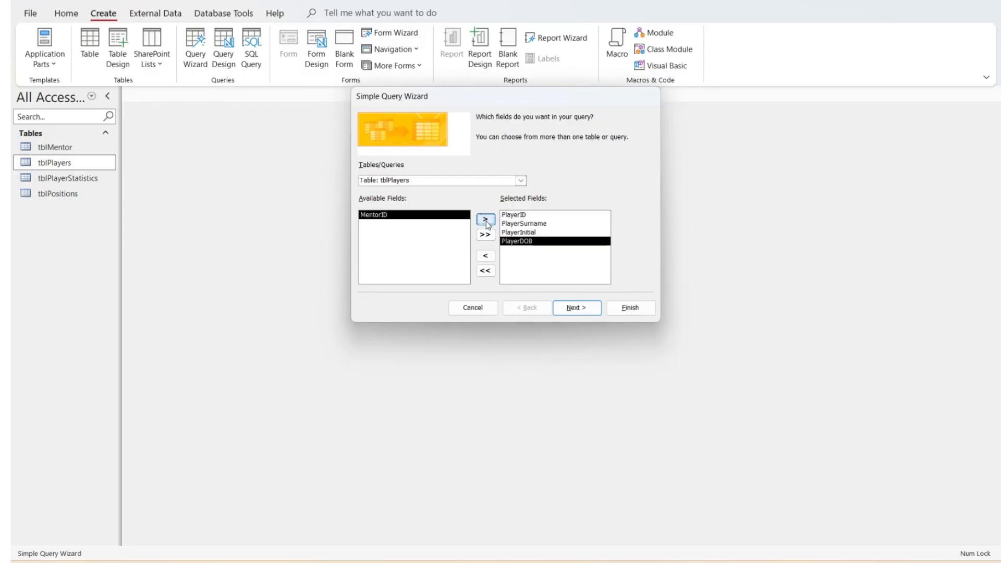
- Add the Rating field from tblPlayerStatistics to the query's selected fields
{"action": "left_click", "coordinate": [520, 180]}
{"action": "left_click", "coordinate": [447, 208]}
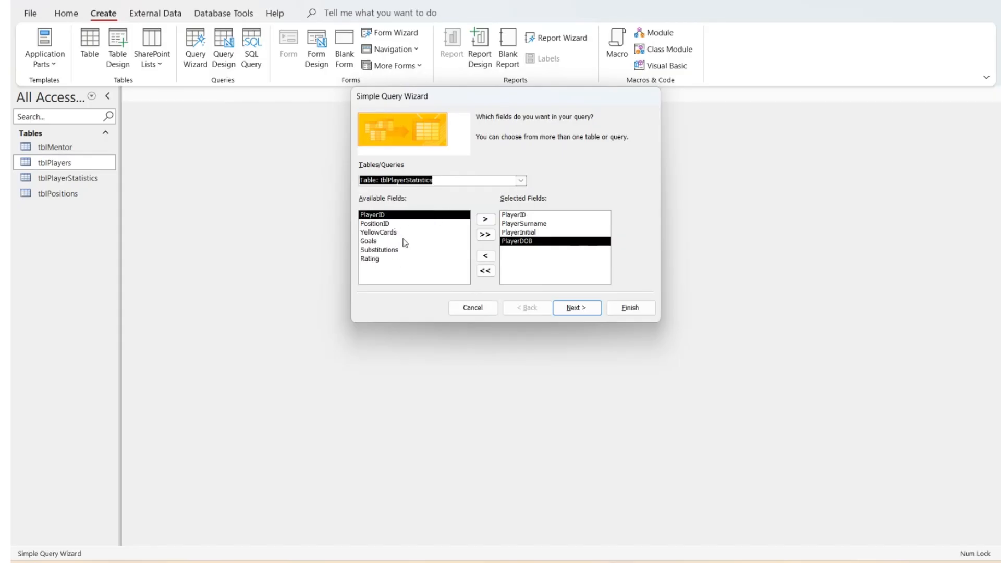
{"action": "left_click", "coordinate": [395, 259]}
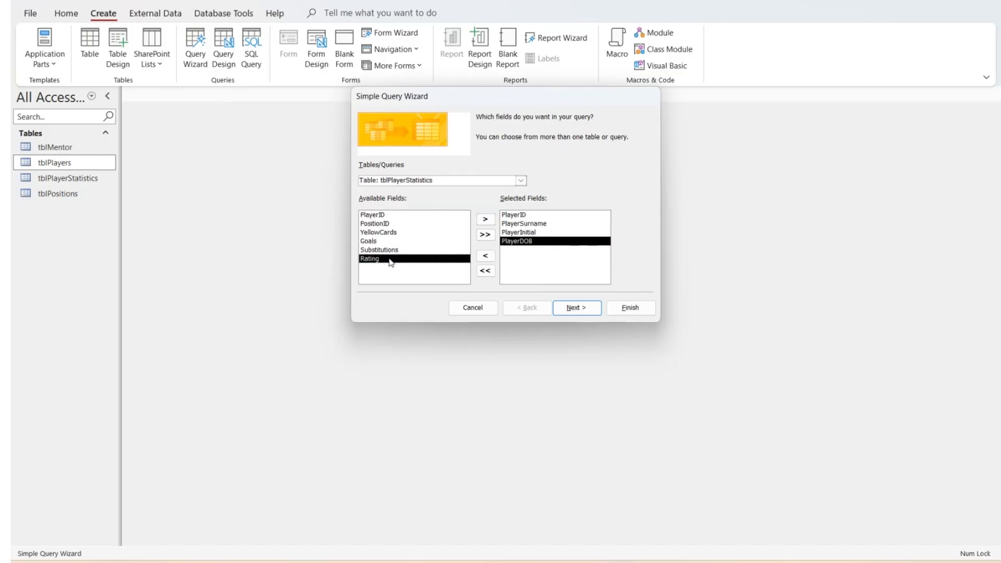
{"action": "left_click", "coordinate": [485, 219]}
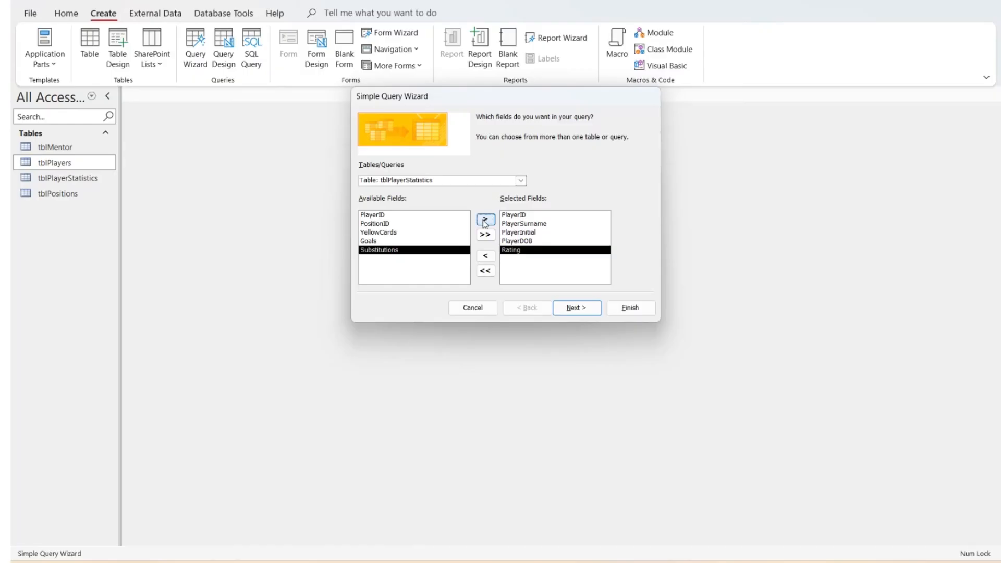
- Keep the detail query option, title the query "Query Example 1" and finish the wizard to open its records
{"action": "left_click", "coordinate": [584, 311]}
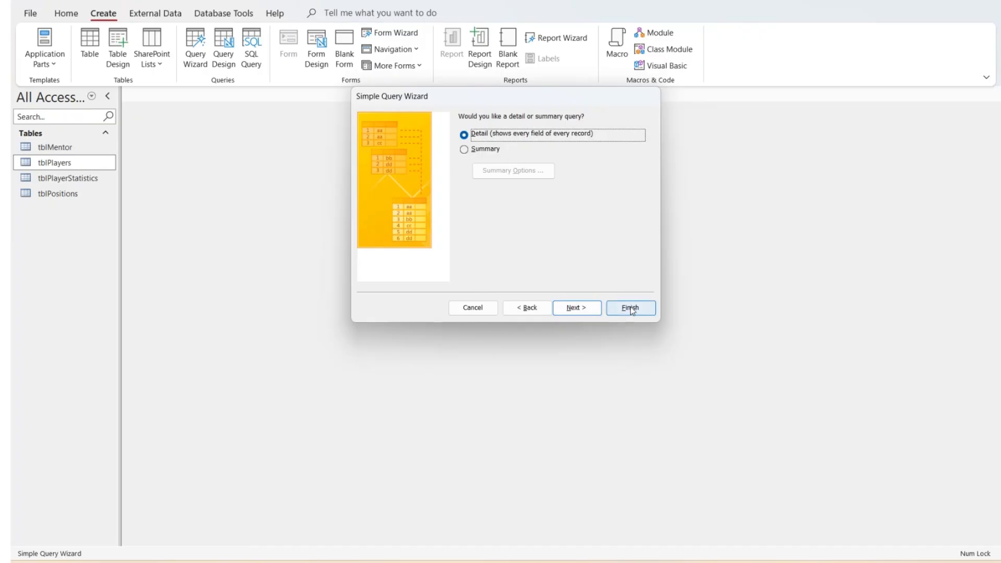
{"action": "left_click", "coordinate": [584, 309]}
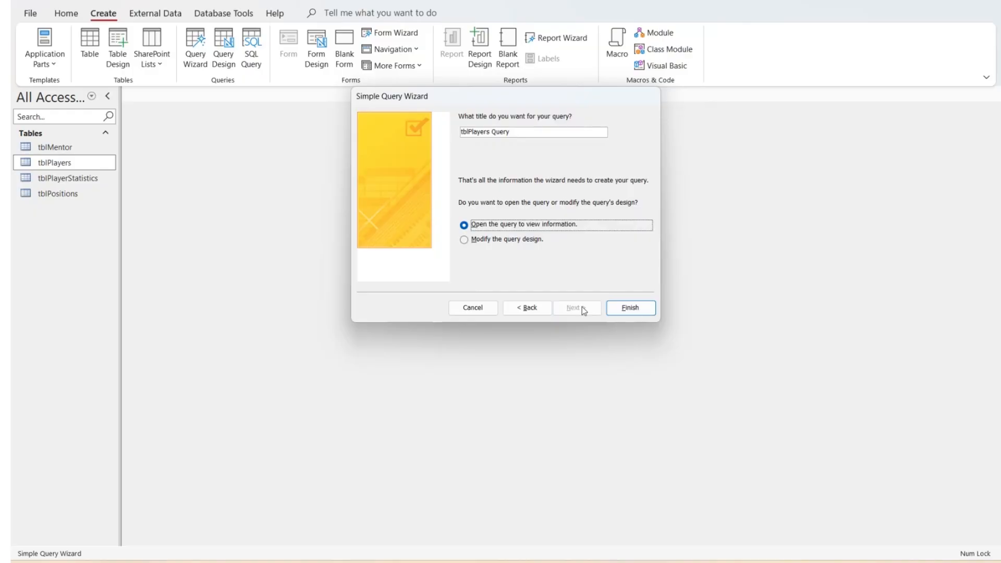
{"action": "left_click_drag", "start_coordinate": [511, 133], "coordinate": [434, 134]}
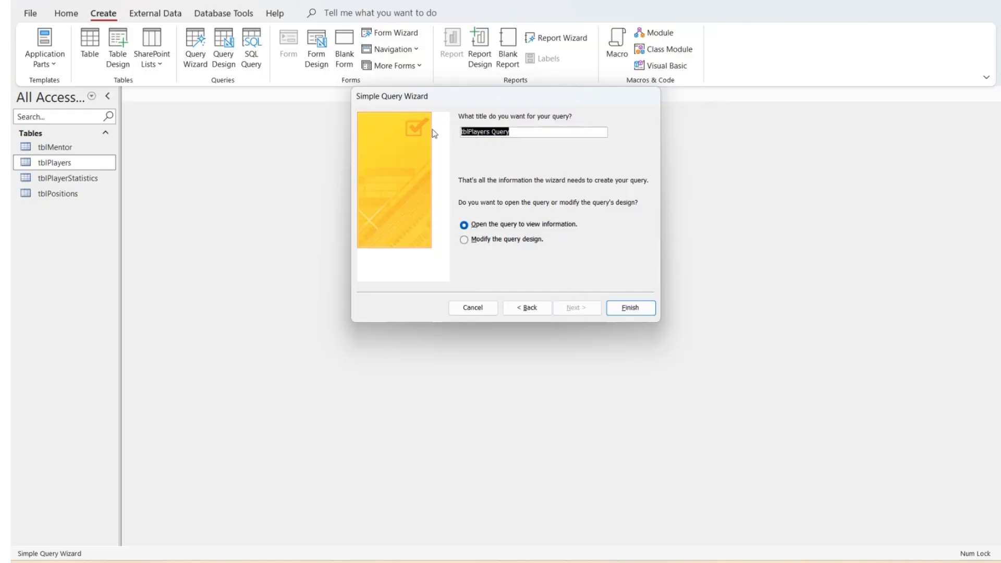
{"action": "type", "text": "Query Example 1"}
{"action": "left_click", "coordinate": [630, 308]}
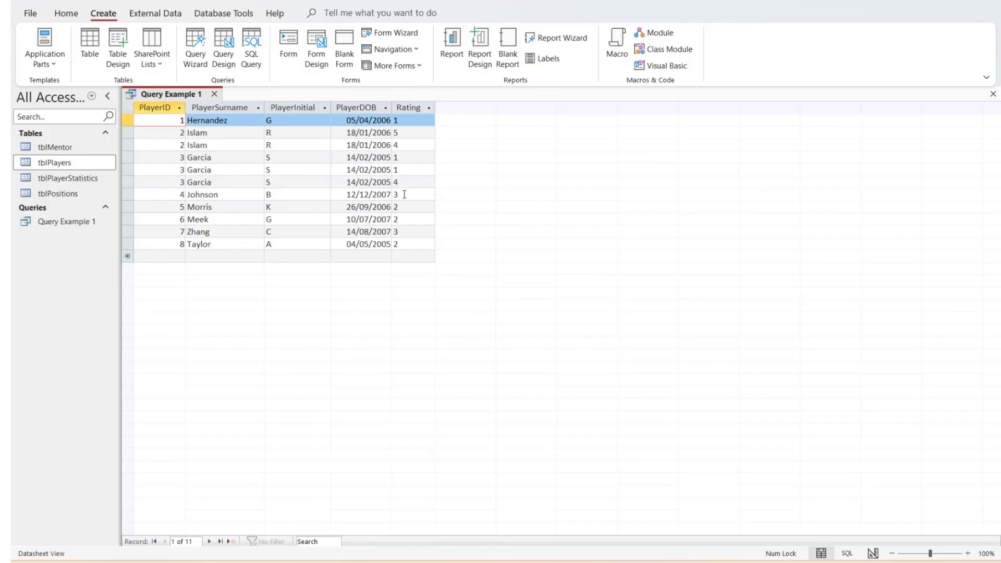
- In Design View of Query Example 1, set the Rating field's criteria to Between 1 and 3
{"action": "right_click", "coordinate": [164, 97]}
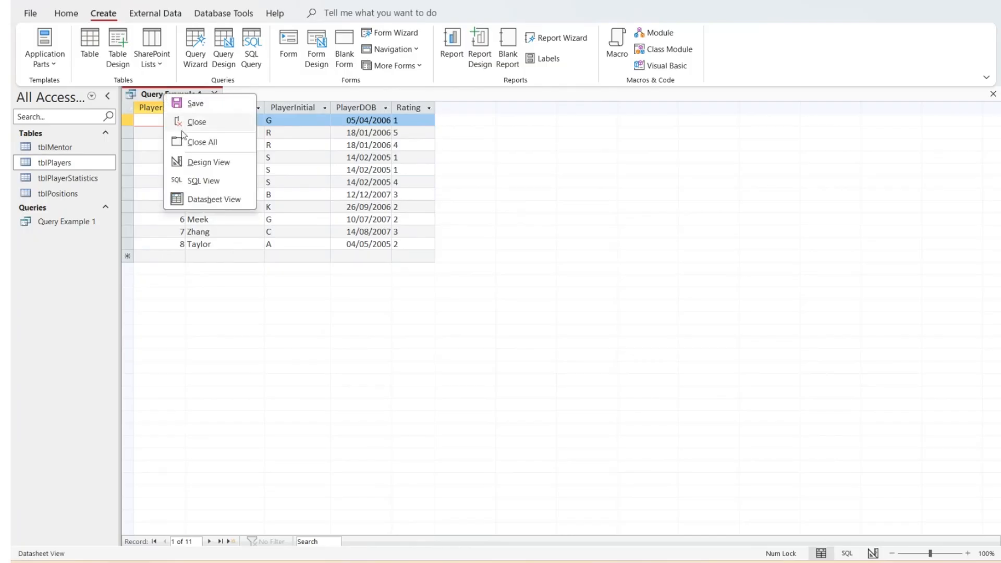
{"action": "left_click", "coordinate": [209, 165]}
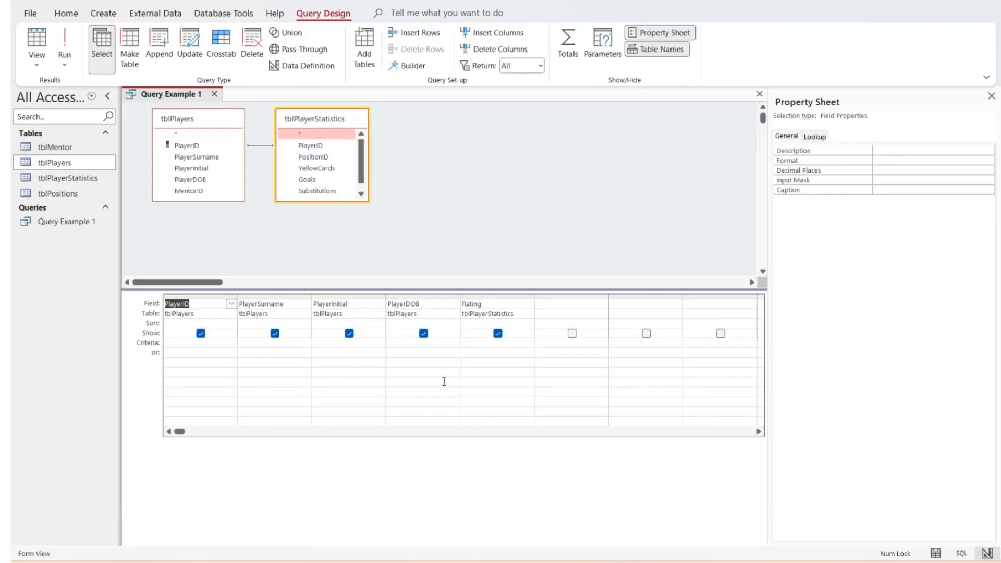
{"action": "left_click", "coordinate": [470, 347]}
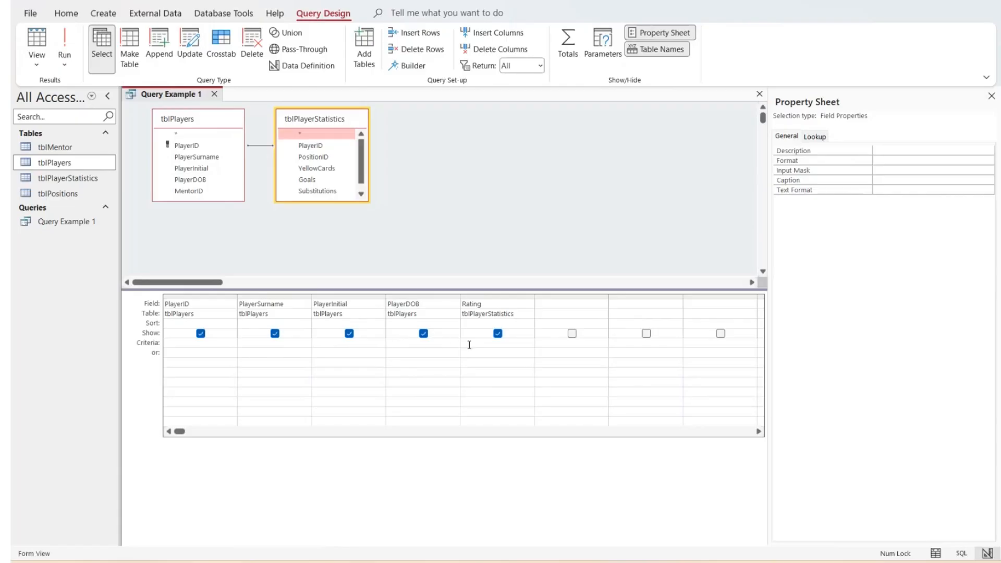
{"action": "type", "text": "Between 1 and 3"}
{"action": "key", "text": "Tab"}
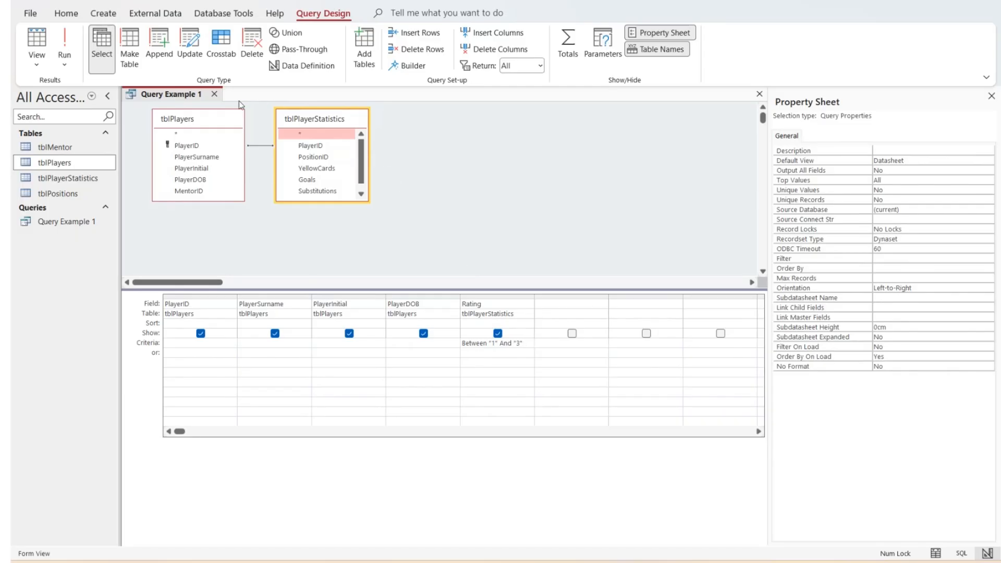
- Show the filtered records of Query Example 1 in Datasheet View
{"action": "right_click", "coordinate": [185, 99]}
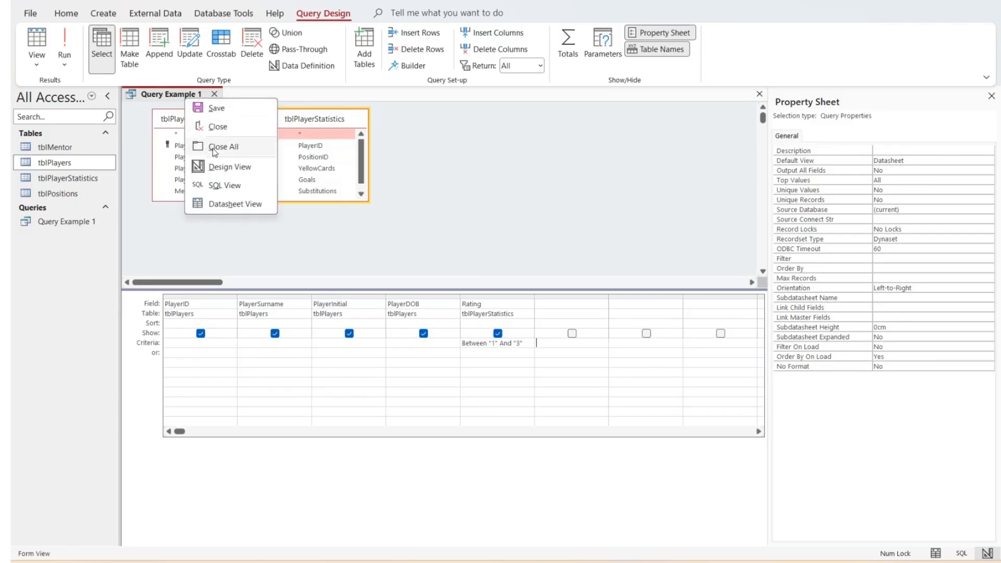
{"action": "left_click", "coordinate": [228, 171]}
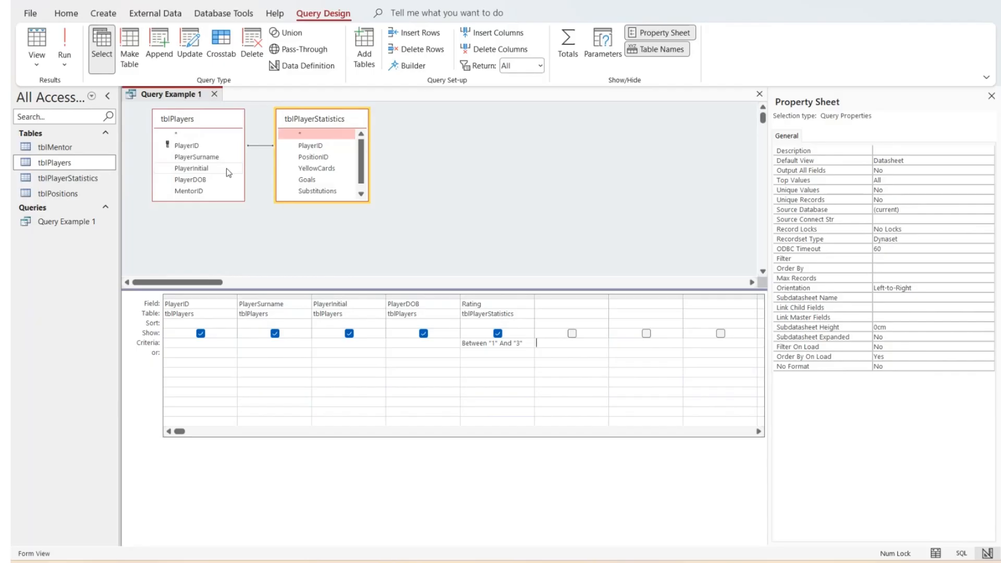
{"action": "right_click", "coordinate": [187, 94]}
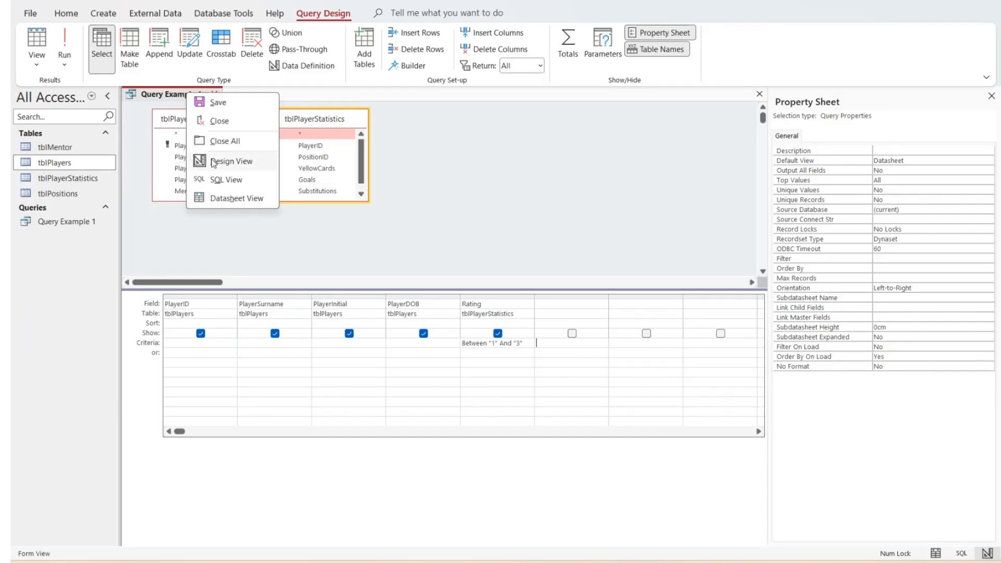
{"action": "left_click", "coordinate": [228, 197]}
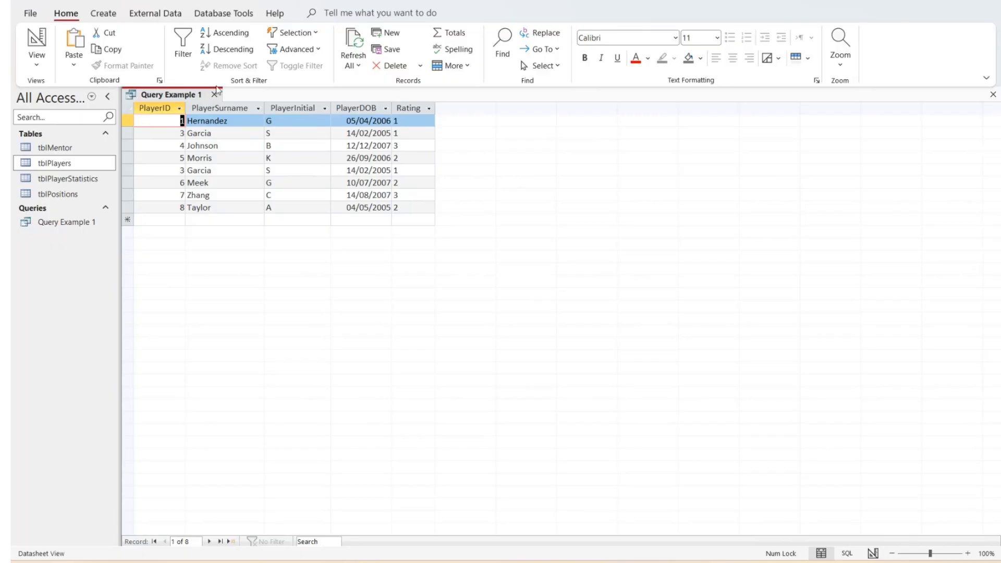
- Return Query Example 1 to Design View and hide the PlayerID field from the query output
{"action": "right_click", "coordinate": [167, 91]}
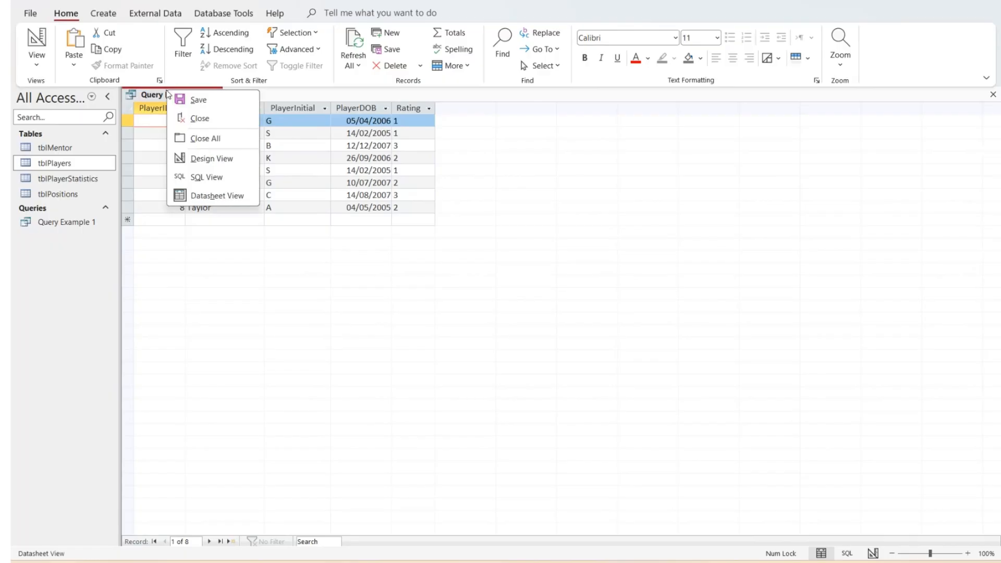
{"action": "left_click", "coordinate": [228, 160]}
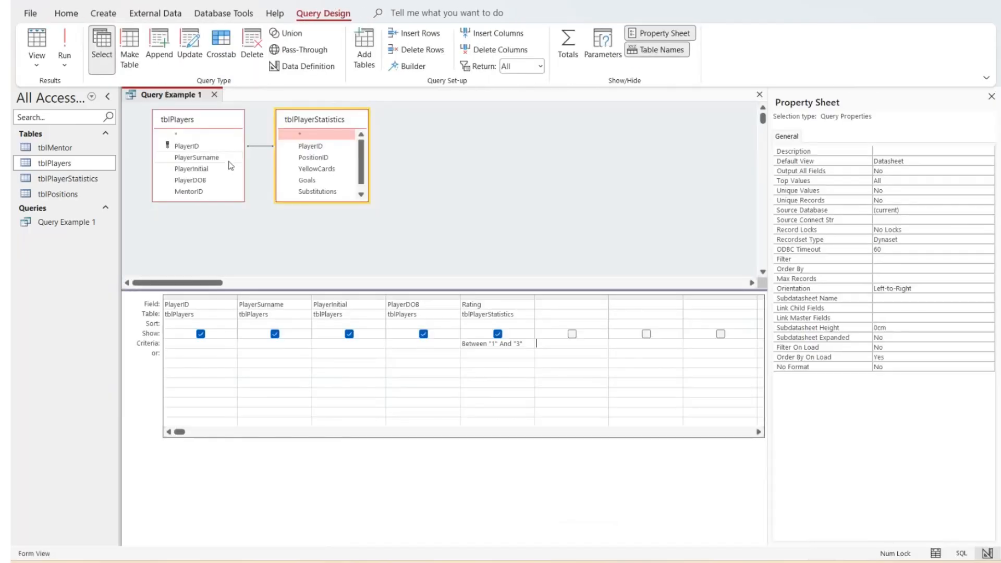
{"action": "left_click", "coordinate": [201, 334]}
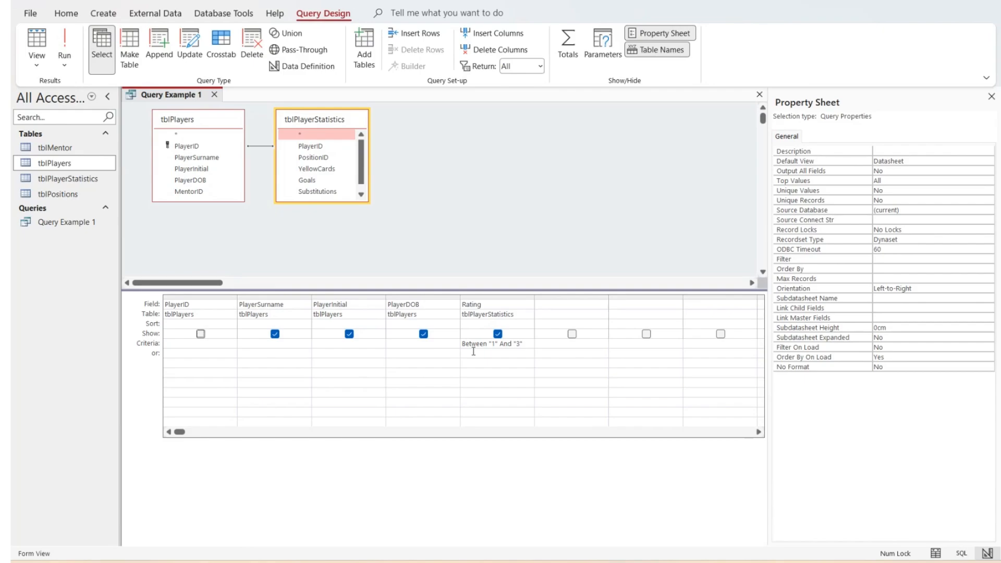
- Sort the PlayerDOB field in descending order and show the query in Datasheet View
{"action": "left_click", "coordinate": [398, 326]}
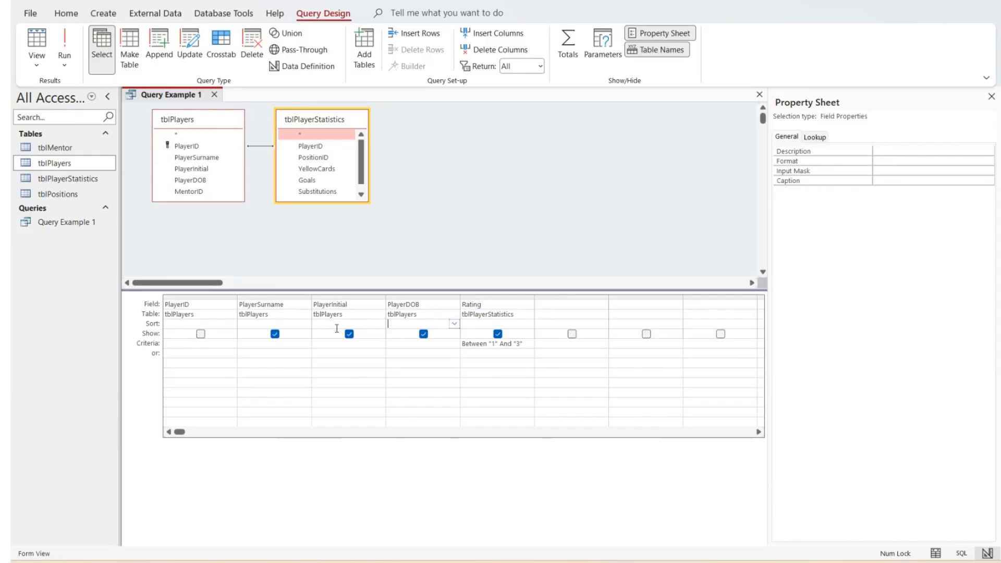
{"action": "left_click", "coordinate": [454, 324]}
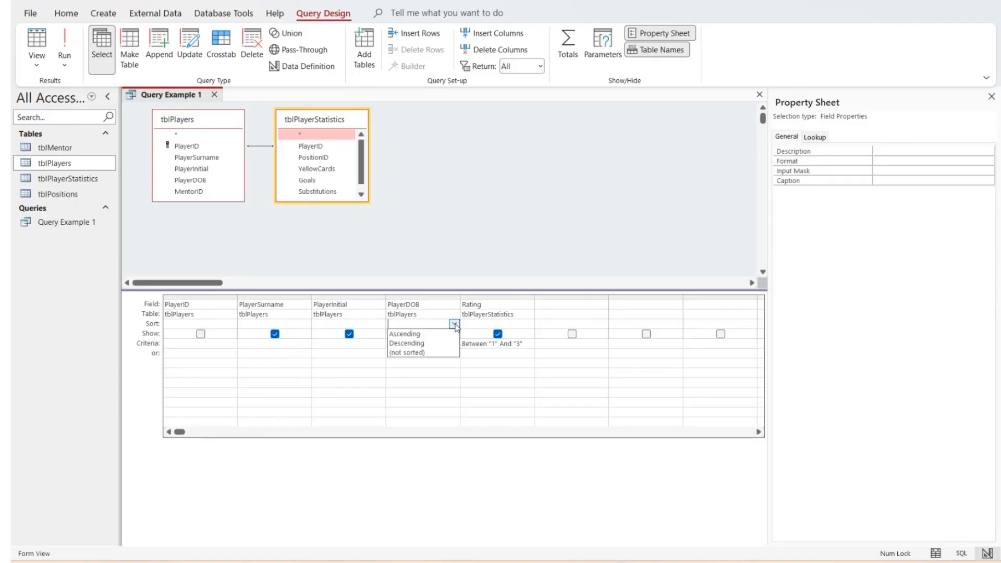
{"action": "left_click", "coordinate": [435, 343]}
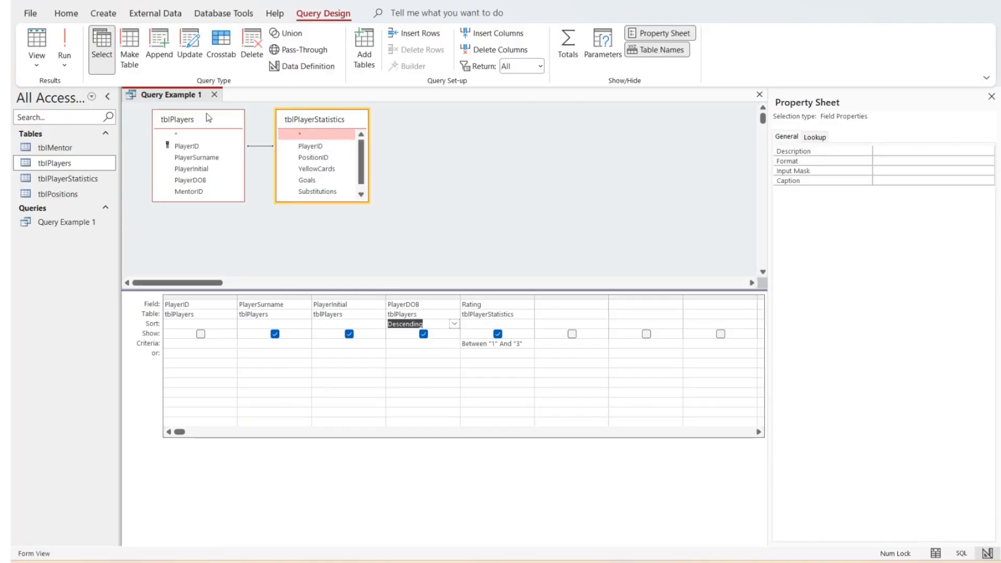
{"action": "right_click", "coordinate": [182, 97]}
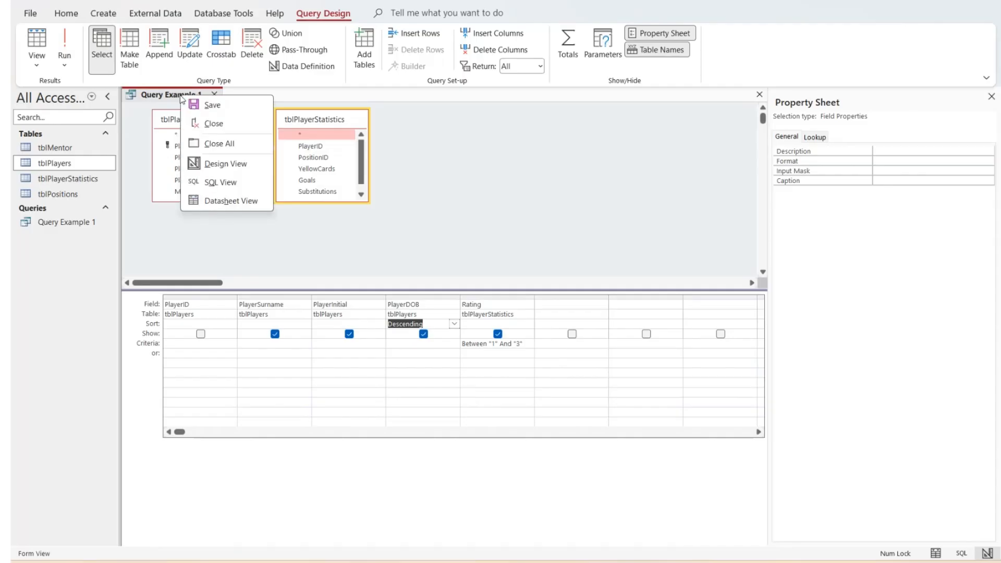
{"action": "left_click", "coordinate": [240, 204]}
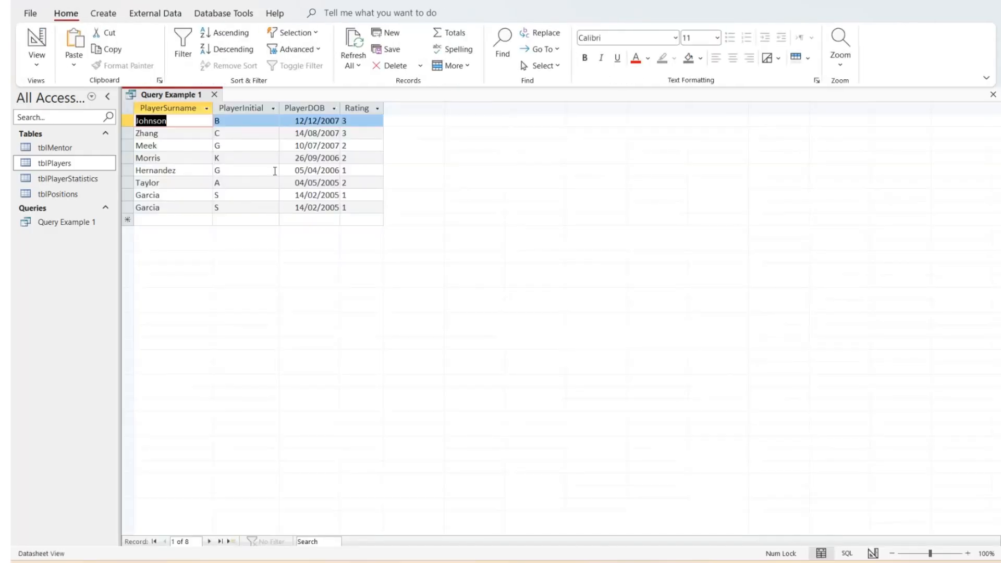